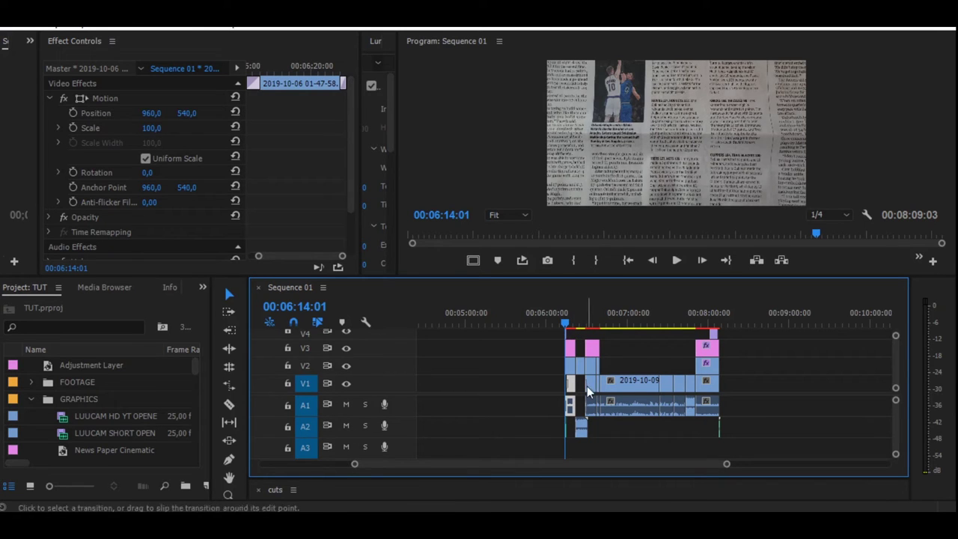
Mark the Out point at the last frame 08:09:03, giving a 00:01:55:05 In/Out range
{"action": "left_click_drag", "start_coordinate": [726, 464], "coordinate": [524, 467]}
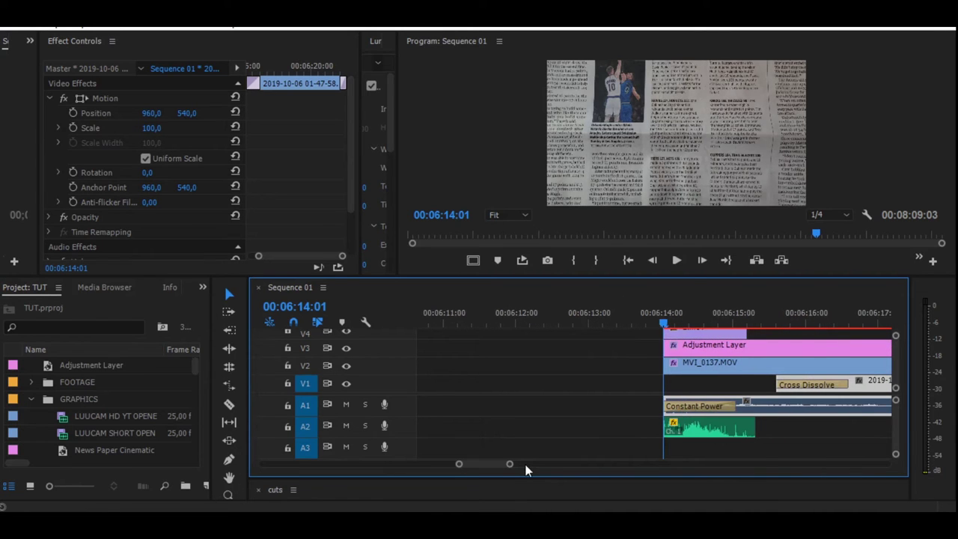
{"action": "left_click_drag", "start_coordinate": [510, 465], "coordinate": [687, 465]}
{"action": "left_click_drag", "start_coordinate": [665, 325], "coordinate": [844, 350]}
{"action": "left_click_drag", "start_coordinate": [686, 467], "coordinate": [550, 465]}
{"action": "left_click_drag", "start_coordinate": [666, 321], "coordinate": [645, 325]}
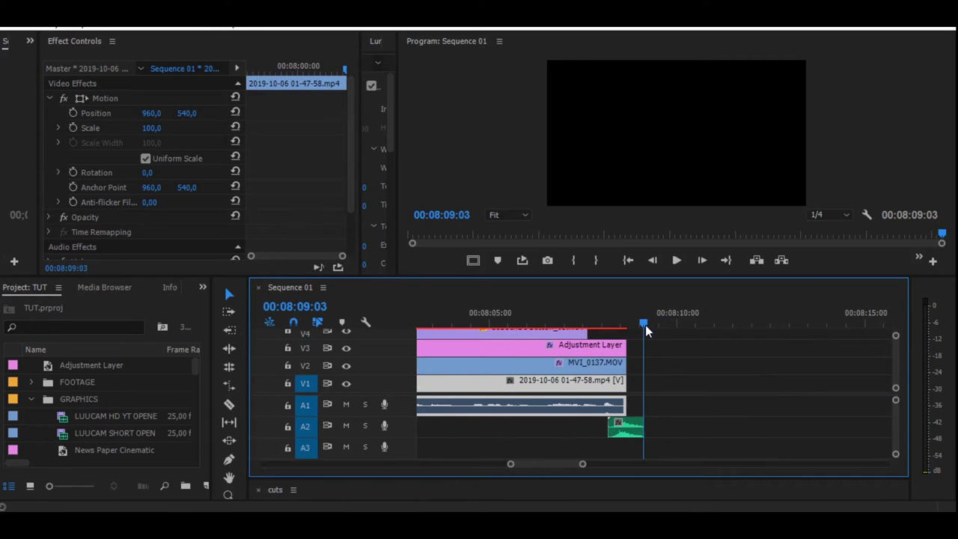
{"action": "key", "text": "o"}
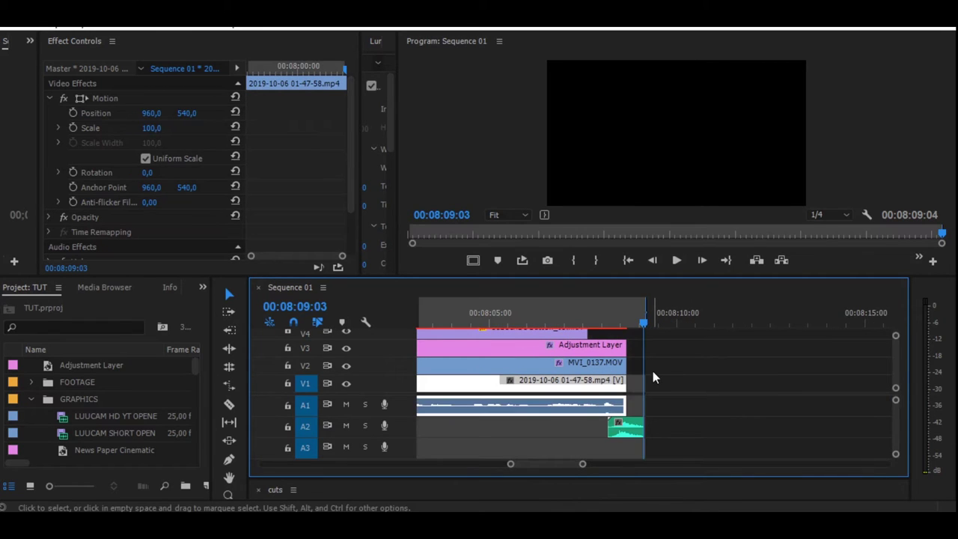
{"action": "scroll", "coordinate": [653, 372], "scroll_direction": "up", "scroll_amount": 3}
{"action": "scroll", "coordinate": [653, 371], "scroll_direction": "down", "scroll_amount": 1}
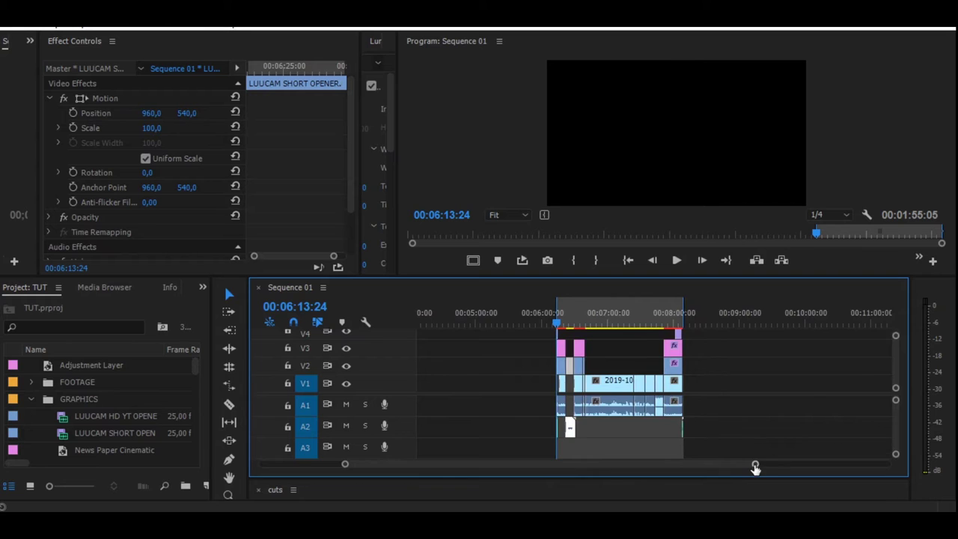
{"action": "left_click_drag", "start_coordinate": [754, 464], "coordinate": [646, 464]}
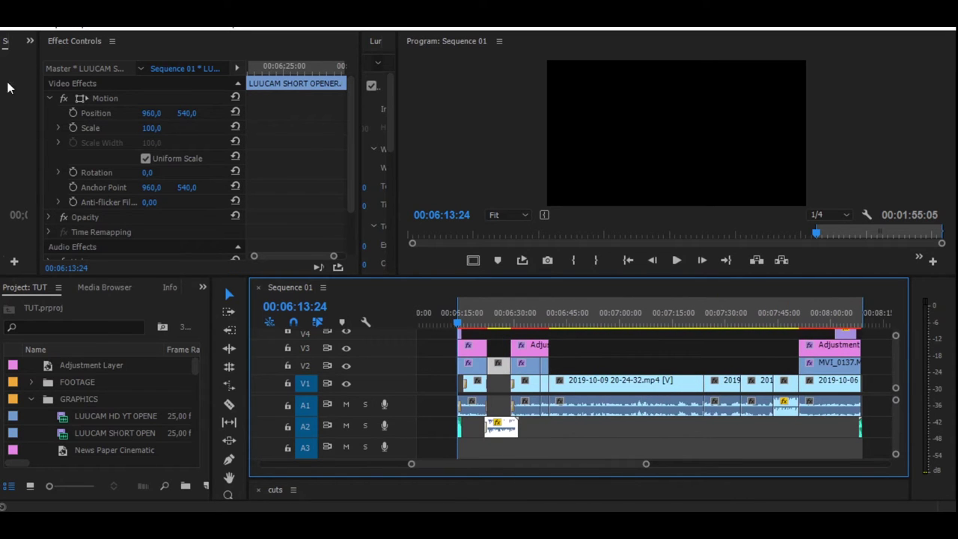
Bring up the Export Settings for Sequence 01 via File > Export > Media
{"action": "left_click", "coordinate": [3, 27]}
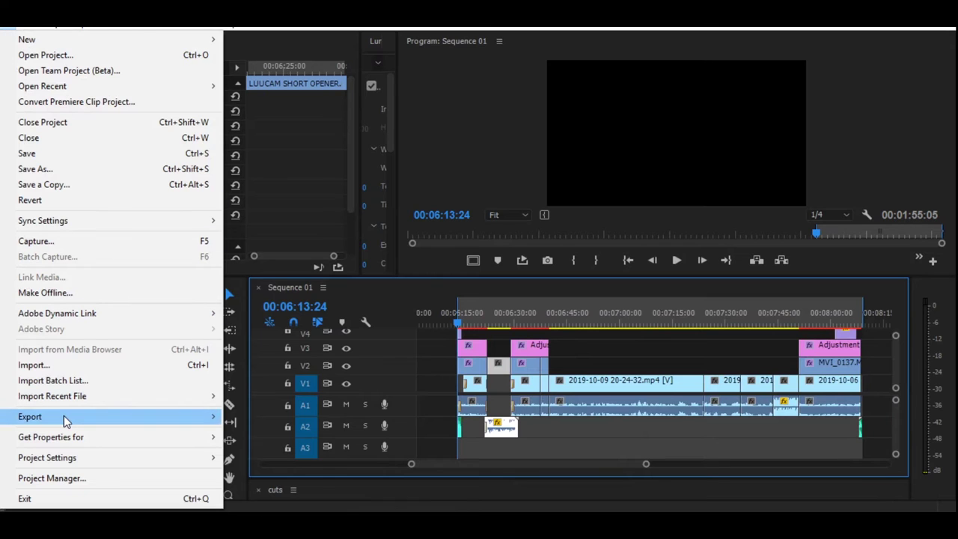
{"action": "mouse_move", "coordinate": [63, 415]}
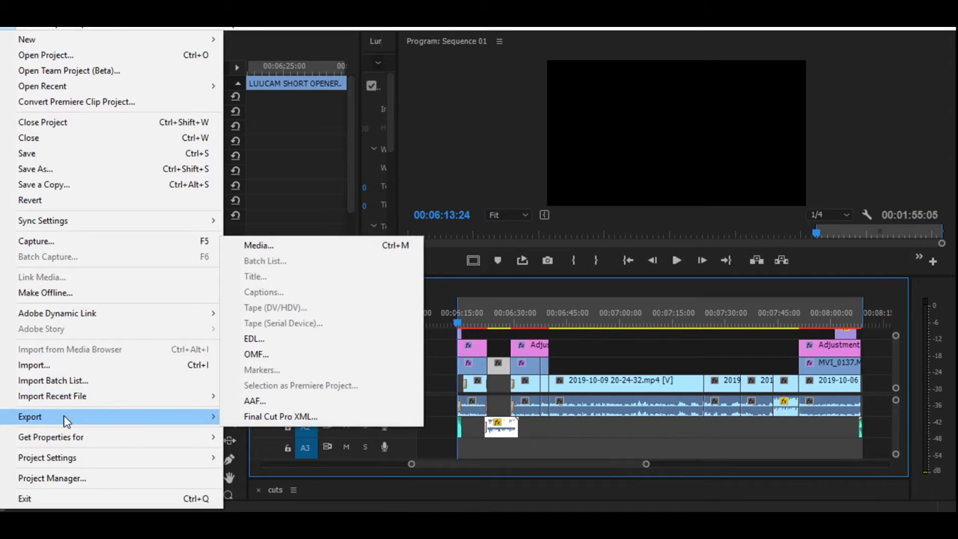
{"action": "left_click", "coordinate": [284, 247]}
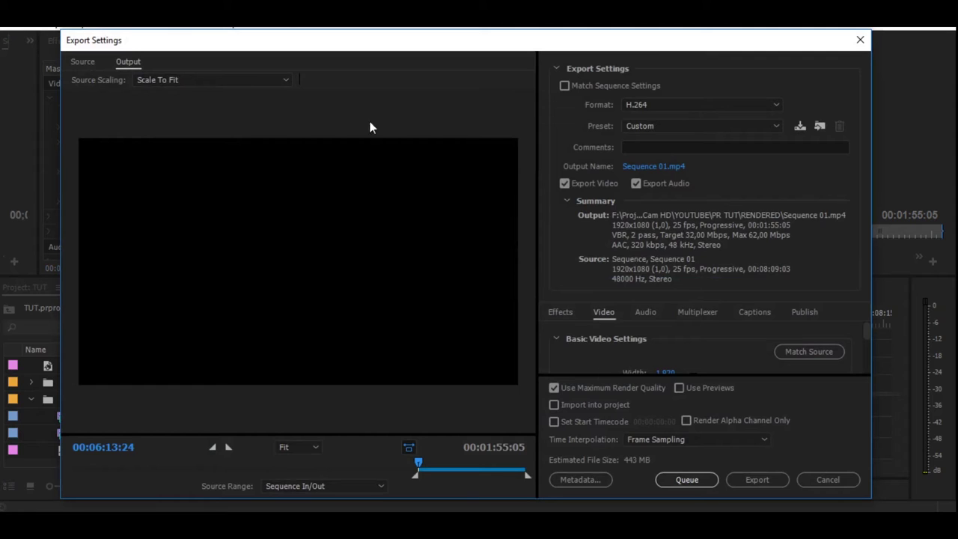
Keep H.264 format, apply the YouTube 1080p HD preset, and bring up the output Save As dialog
{"action": "left_click", "coordinate": [653, 105]}
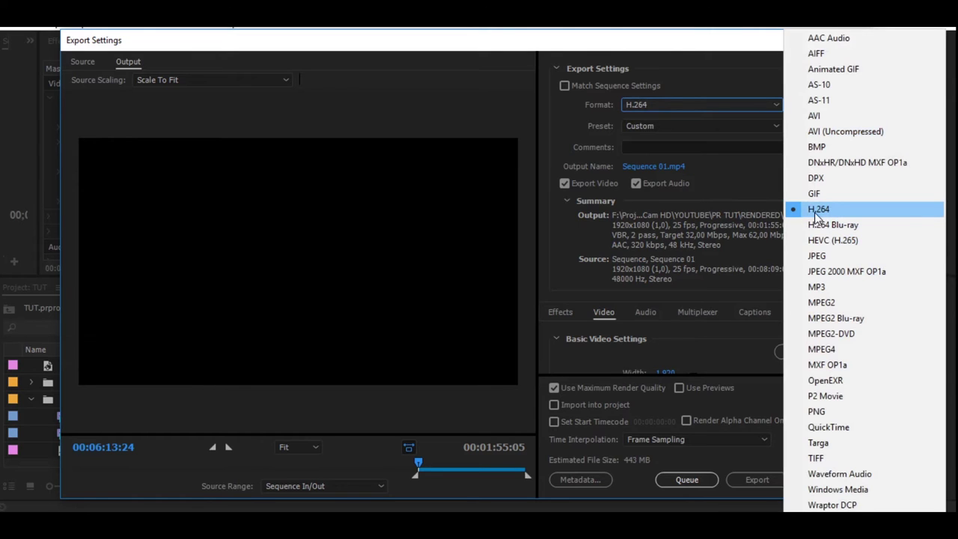
{"action": "left_click", "coordinate": [847, 210]}
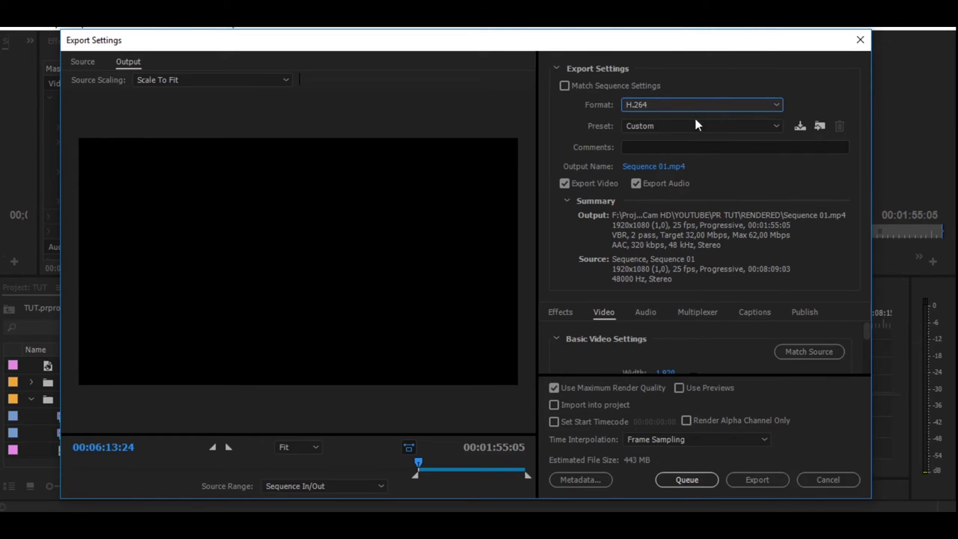
{"action": "left_click", "coordinate": [739, 128]}
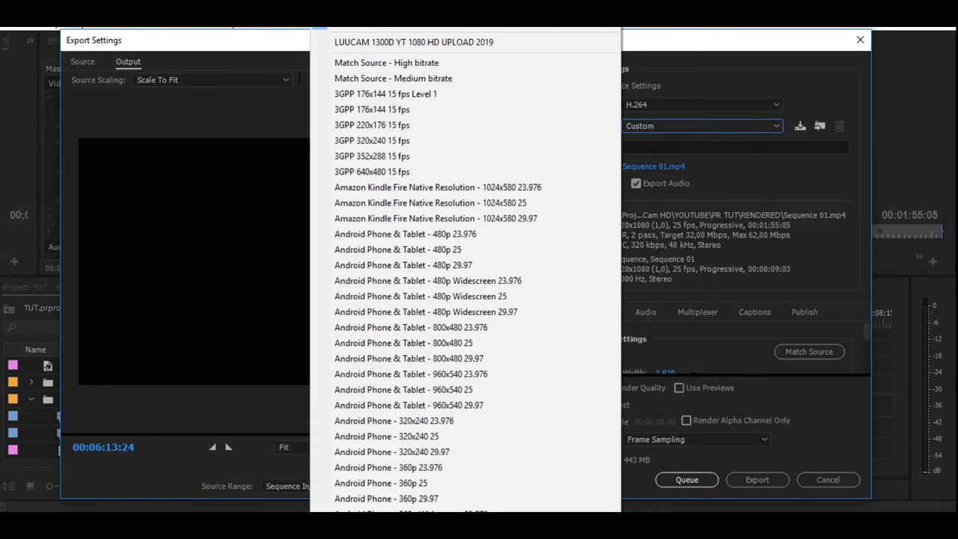
{"action": "scroll", "coordinate": [464, 270], "scroll_direction": "down", "scroll_amount": 5}
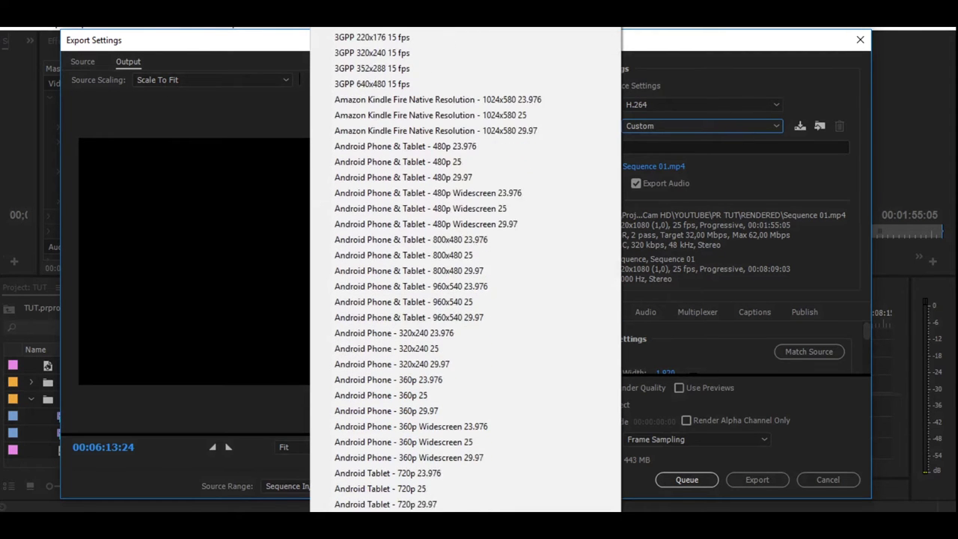
{"action": "scroll", "coordinate": [464, 269], "scroll_direction": "down", "scroll_amount": 6}
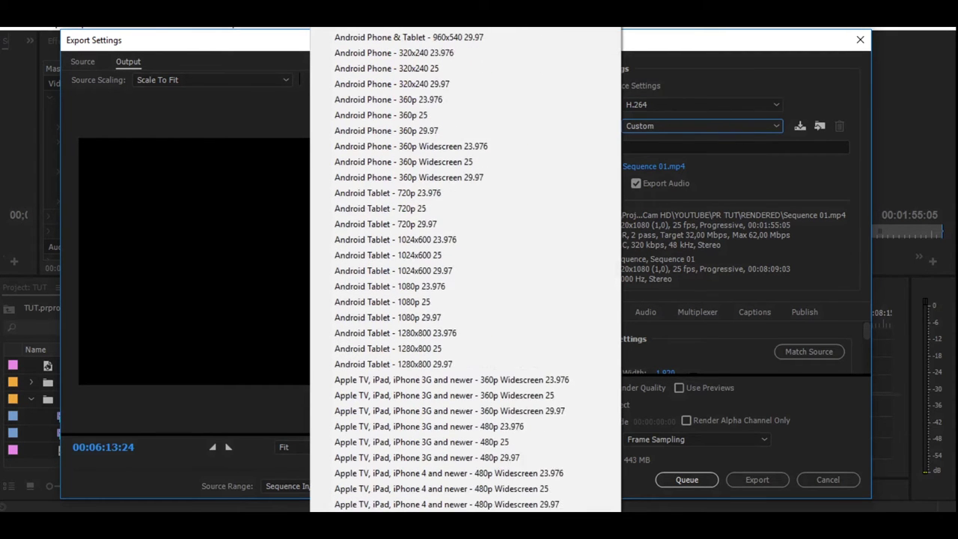
{"action": "scroll", "coordinate": [464, 269], "scroll_direction": "down", "scroll_amount": 6}
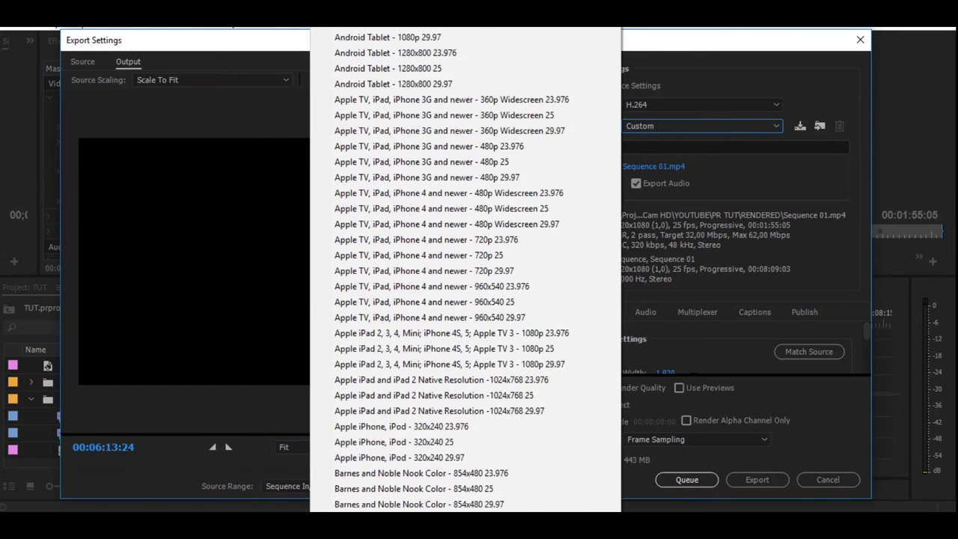
{"action": "scroll", "coordinate": [464, 269], "scroll_direction": "down", "scroll_amount": 6}
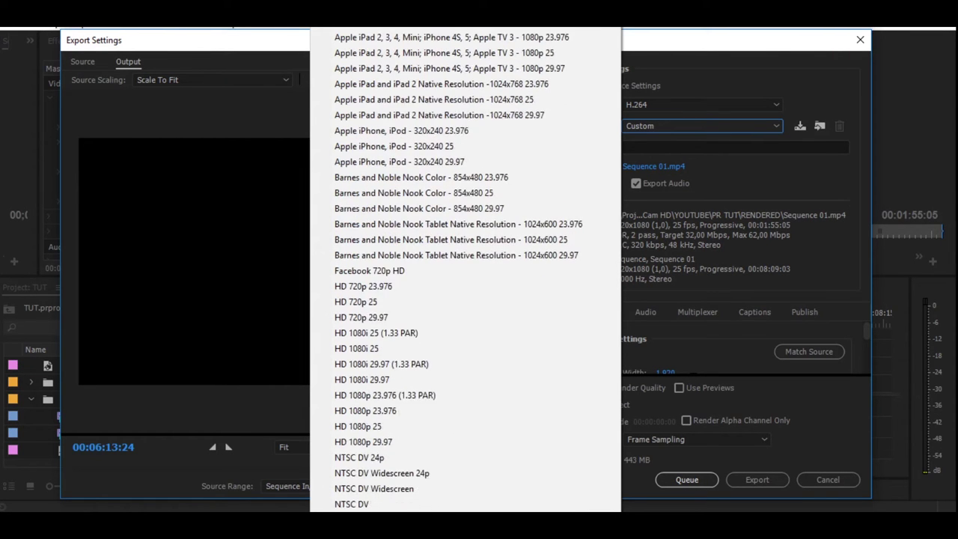
{"action": "scroll", "coordinate": [397, 443], "scroll_direction": "down", "scroll_amount": 3}
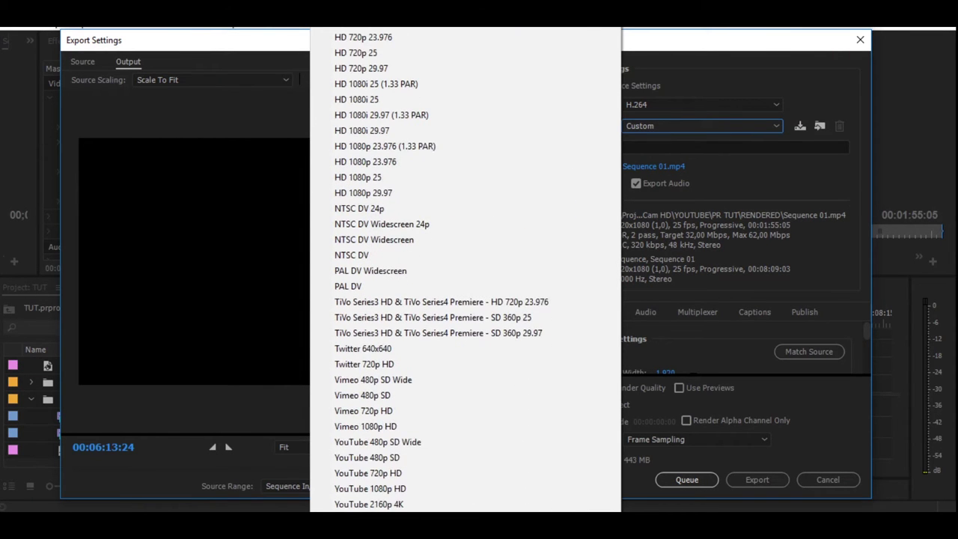
{"action": "left_click", "coordinate": [388, 494]}
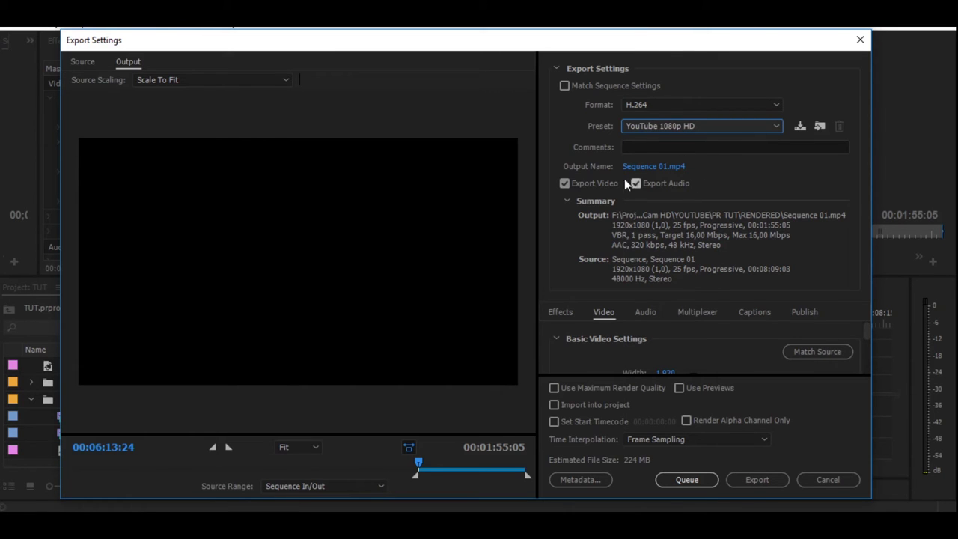
{"action": "left_click", "coordinate": [647, 167]}
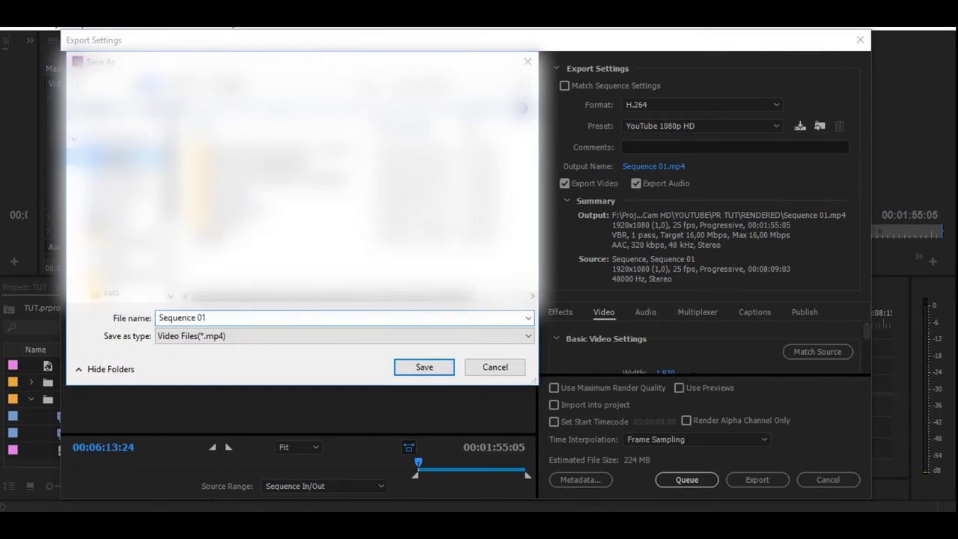
Clear the old output file name and begin entering 'How to export for youtube'
{"action": "left_click", "coordinate": [215, 318]}
{"action": "double_click", "coordinate": [216, 317]}
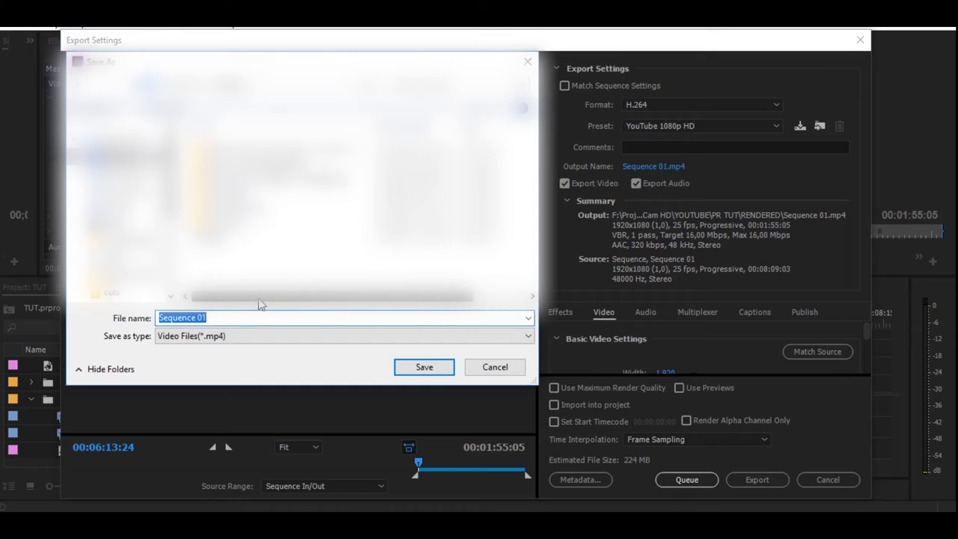
{"action": "key", "text": "BackSpace"}
{"action": "type", "text": "Ye"}
{"action": "key", "text": "BackSpace"}
{"action": "key", "text": "BackSpace"}
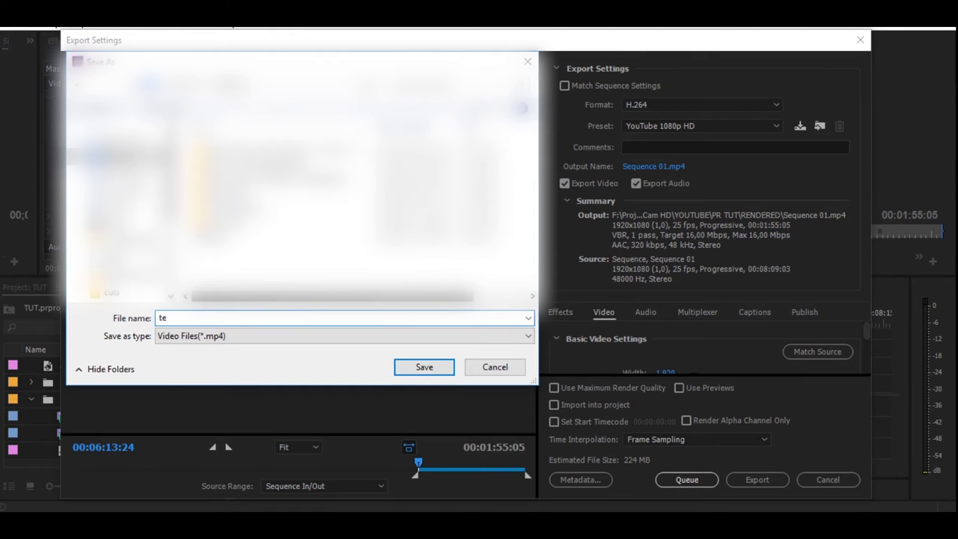
{"action": "type", "text": "How"}
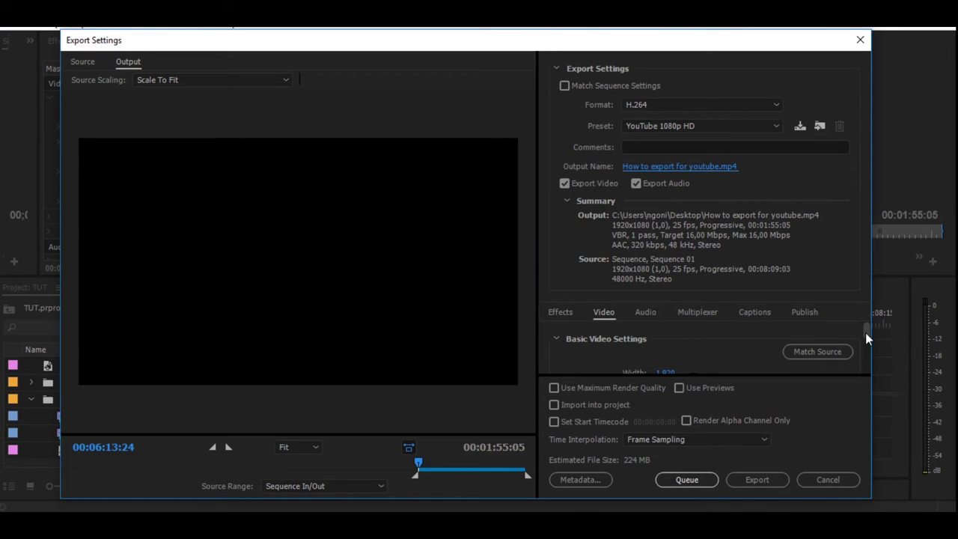
{"action": "left_click_drag", "start_coordinate": [866, 332], "coordinate": [868, 331]}
{"action": "scroll", "coordinate": [864, 336], "scroll_direction": "down", "scroll_amount": 2}
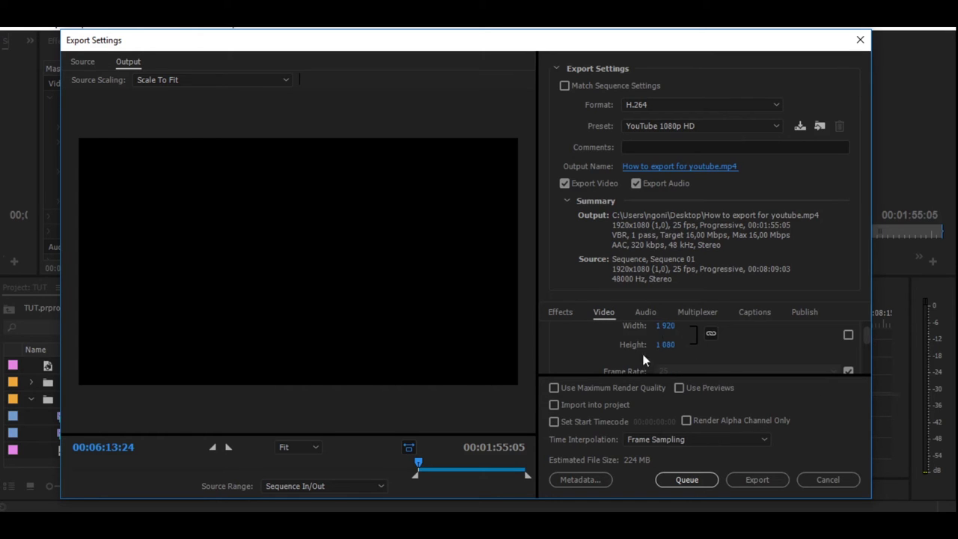
{"action": "left_click_drag", "start_coordinate": [867, 335], "coordinate": [871, 344]}
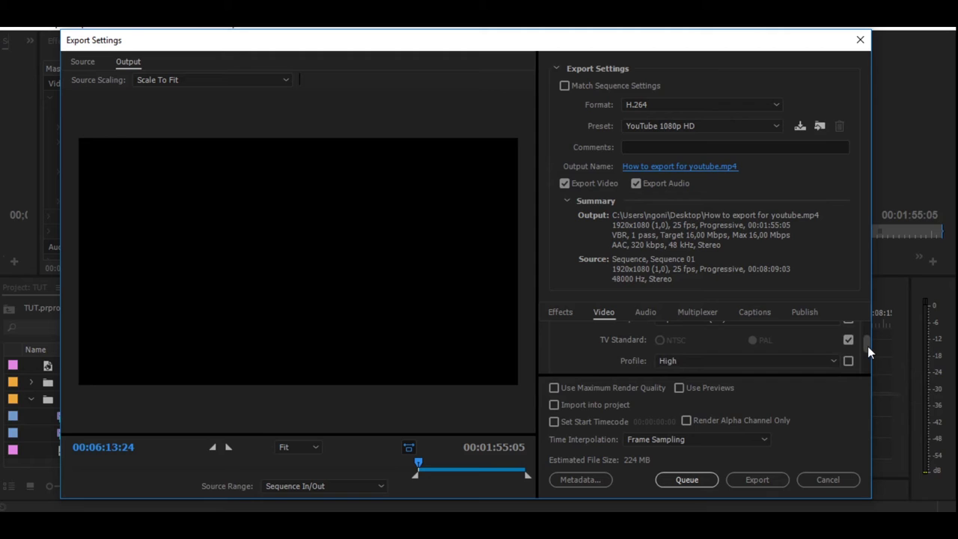
{"action": "scroll", "coordinate": [868, 347], "scroll_direction": "down", "scroll_amount": 1}
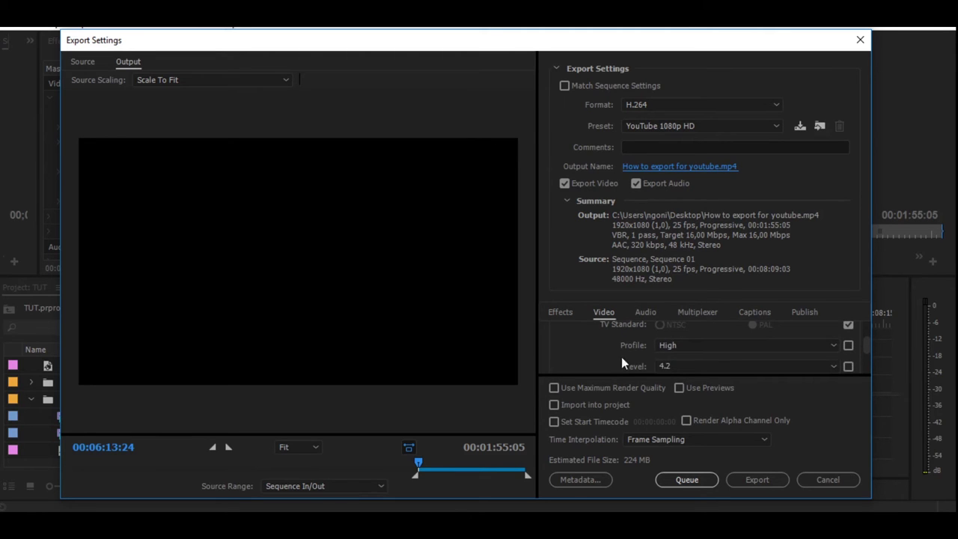
{"action": "left_click", "coordinate": [708, 346]}
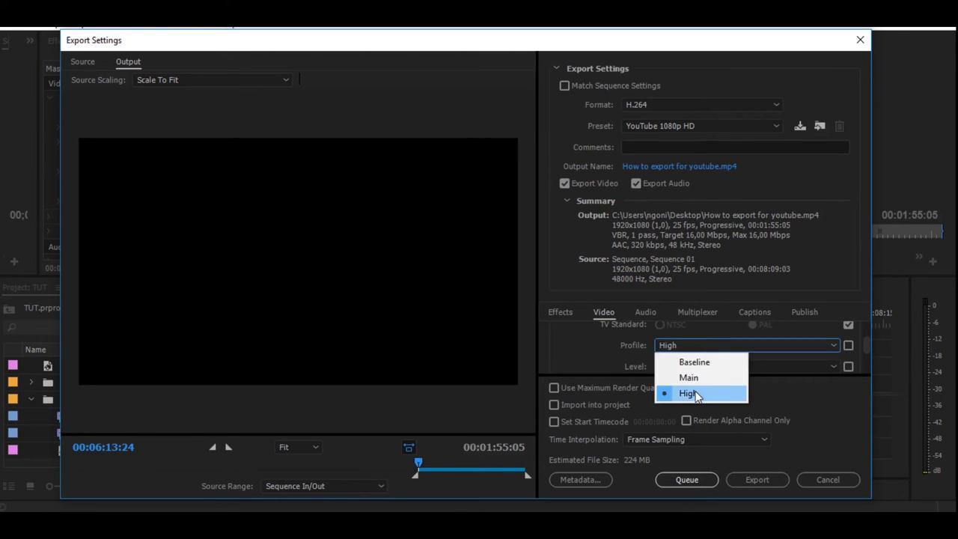
{"action": "left_click", "coordinate": [693, 392]}
{"action": "scroll", "coordinate": [866, 345], "scroll_direction": "down", "scroll_amount": 1}
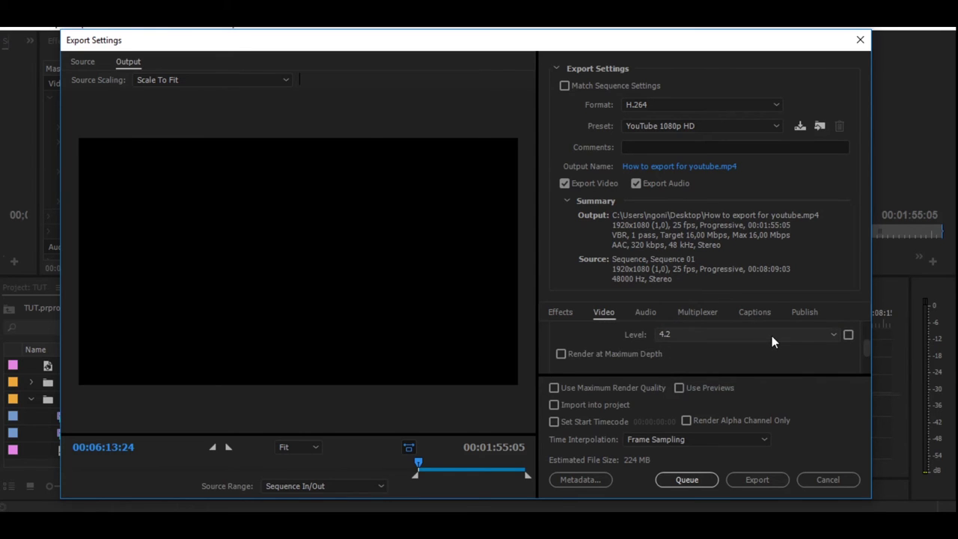
Enable Render at Maximum Depth and set Bitrate Encoding to VBR, 2 pass
{"action": "left_click", "coordinate": [561, 355]}
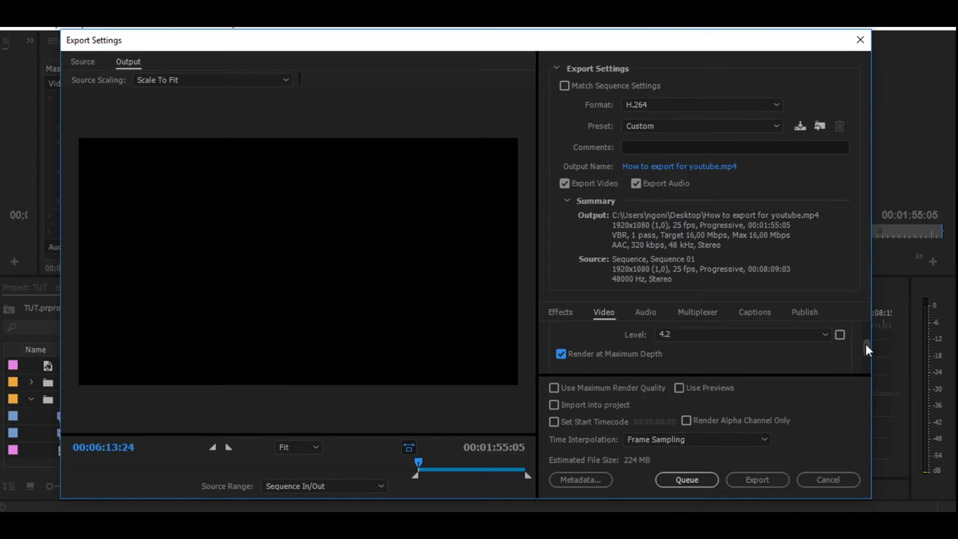
{"action": "left_click_drag", "start_coordinate": [866, 344], "coordinate": [867, 352]}
{"action": "scroll", "coordinate": [867, 352], "scroll_direction": "up", "scroll_amount": 2}
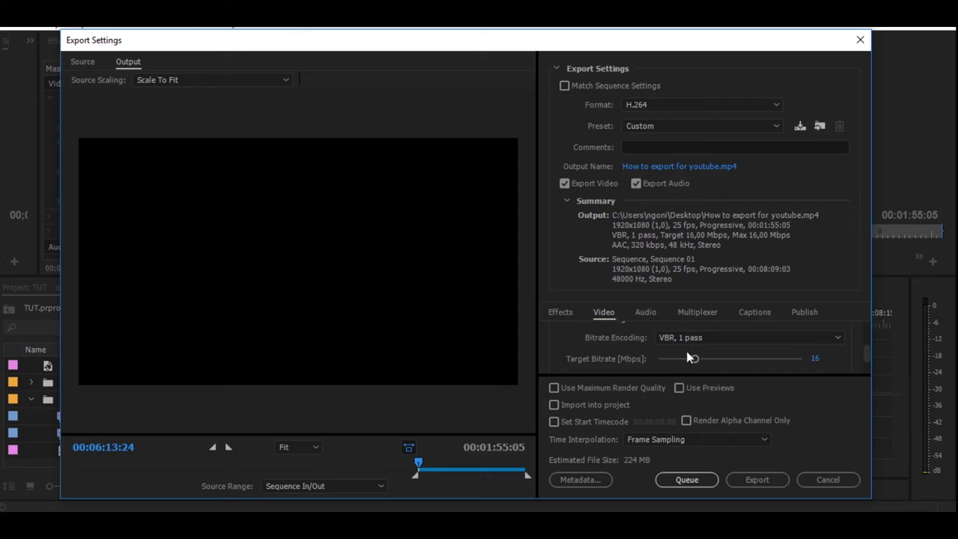
{"action": "left_click", "coordinate": [730, 338]}
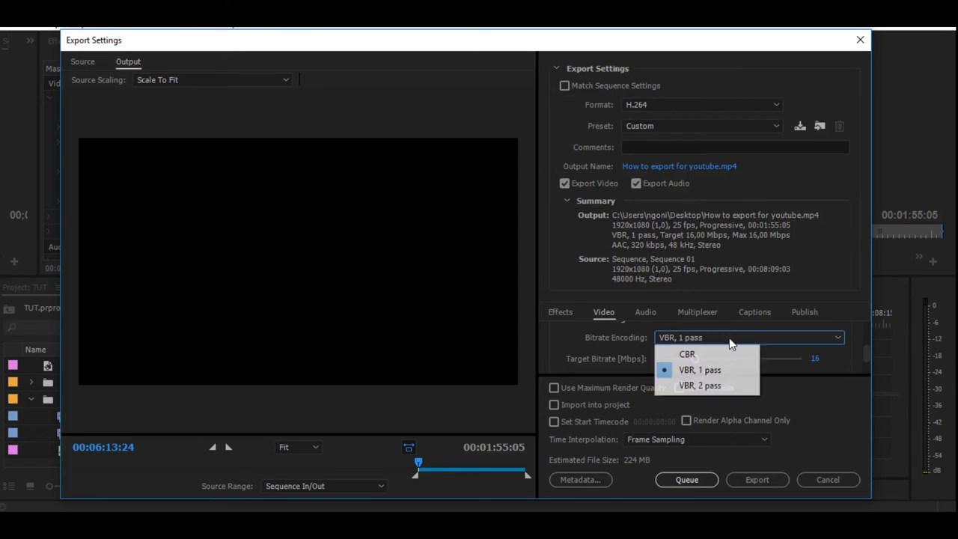
{"action": "left_click", "coordinate": [702, 386]}
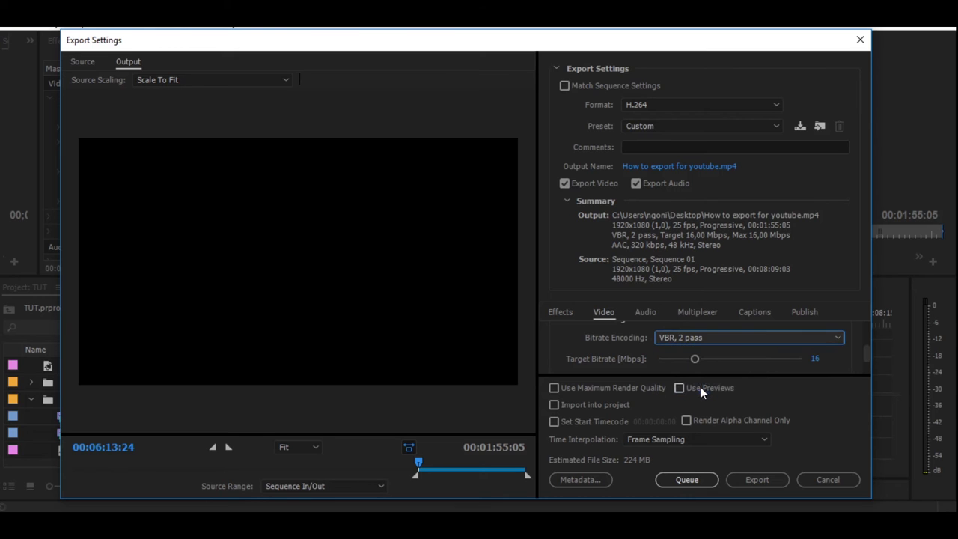
{"action": "scroll", "coordinate": [866, 354], "scroll_direction": "down", "scroll_amount": 2}
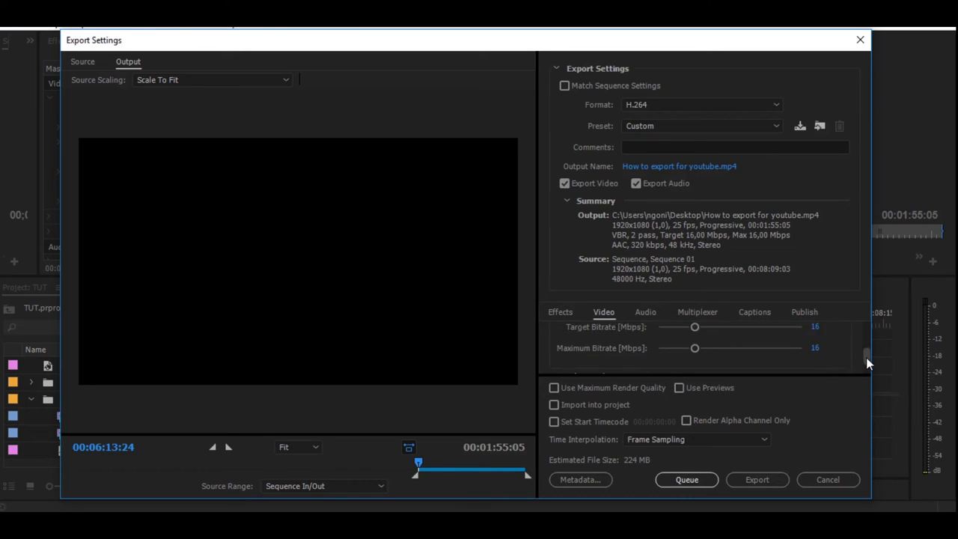
{"action": "scroll", "coordinate": [867, 359], "scroll_direction": "up", "scroll_amount": 1}
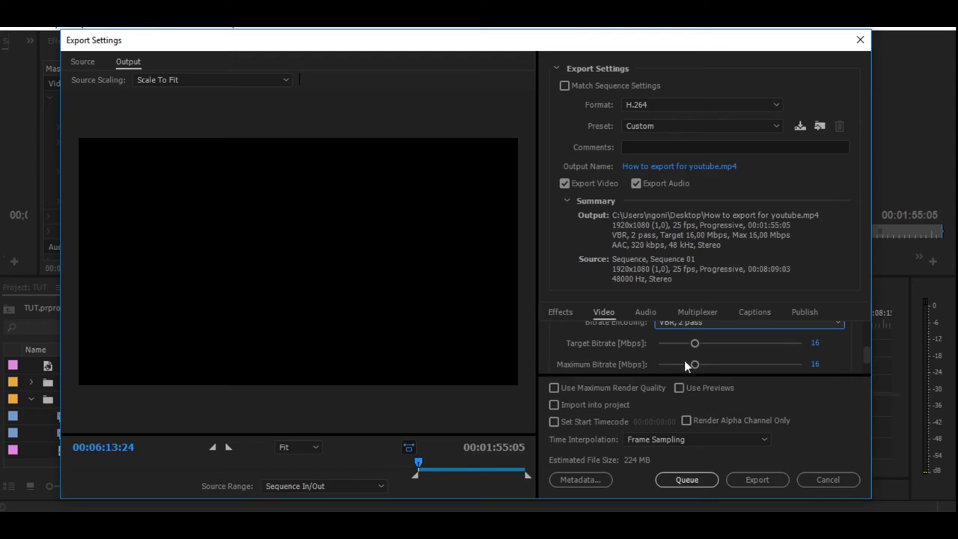
Set the Target Bitrate to 32 Mbps
{"action": "left_click", "coordinate": [815, 343]}
{"action": "type", "text": "321"}
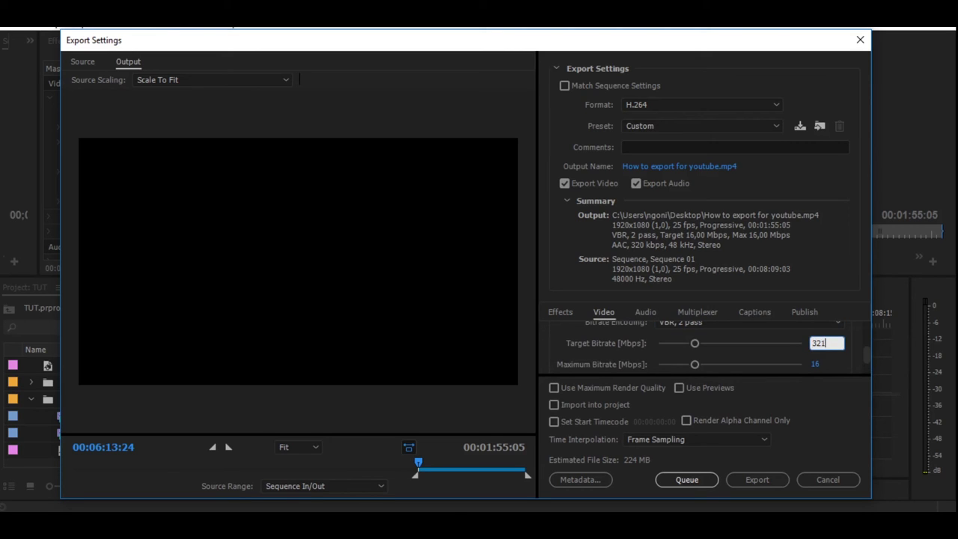
{"action": "key", "text": "BackSpace"}
{"action": "key", "text": "Return"}
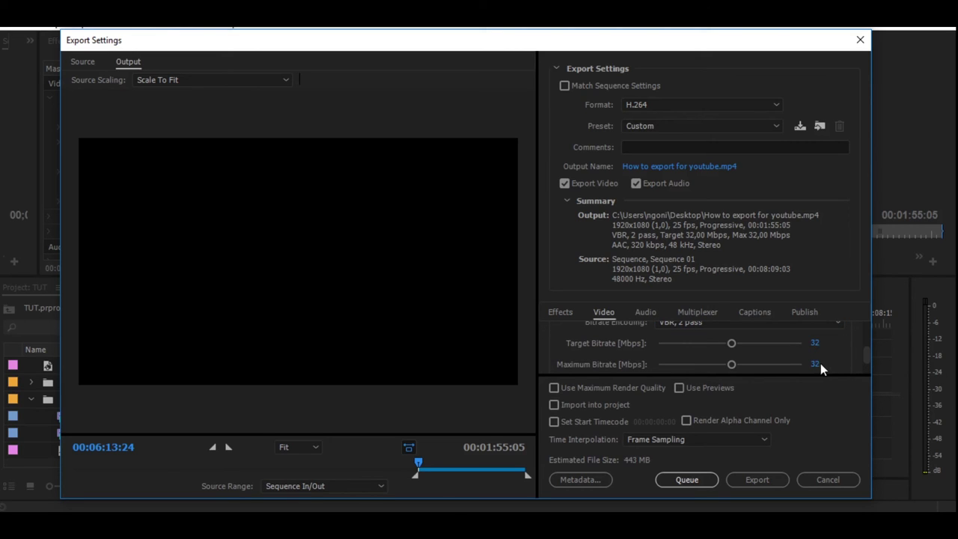
Set the Maximum Bitrate to 62 Mbps and turn on Use Maximum Render Quality
{"action": "left_click", "coordinate": [819, 364]}
{"action": "type", "text": "62"}
{"action": "key", "text": "BackSpace"}
{"action": "type", "text": "4"}
{"action": "key", "text": "Return"}
{"action": "type", "text": "62"}
{"action": "key", "text": "Return"}
{"action": "mouse_move", "coordinate": [868, 348]}
{"action": "left_mouse_down"}
{"action": "mouse_move", "coordinate": [871, 358]}
{"action": "mouse_move", "coordinate": [869, 345]}
{"action": "left_mouse_up"}
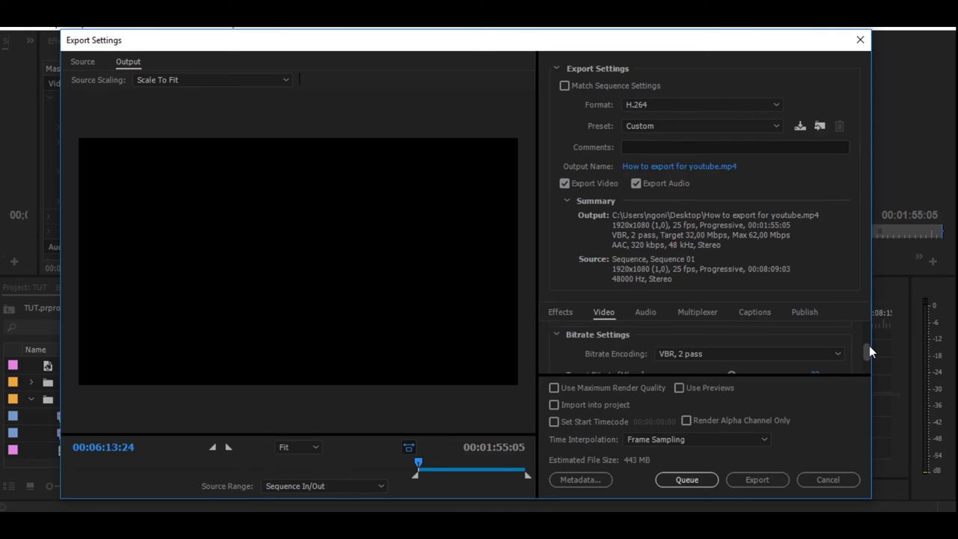
{"action": "left_click_drag", "start_coordinate": [870, 346], "coordinate": [871, 351]}
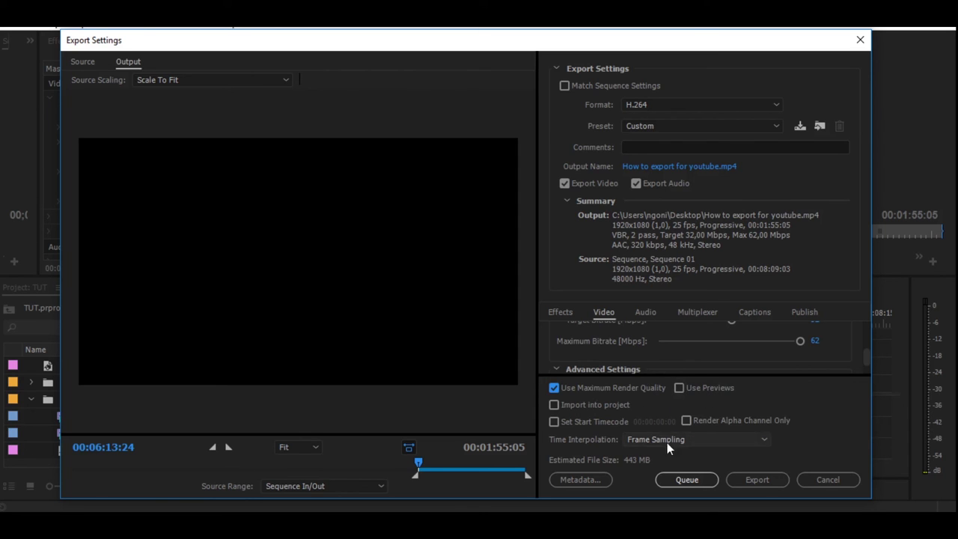
Start exporting Sequence 01 with the configured H.264 settings
{"action": "left_click", "coordinate": [761, 483]}
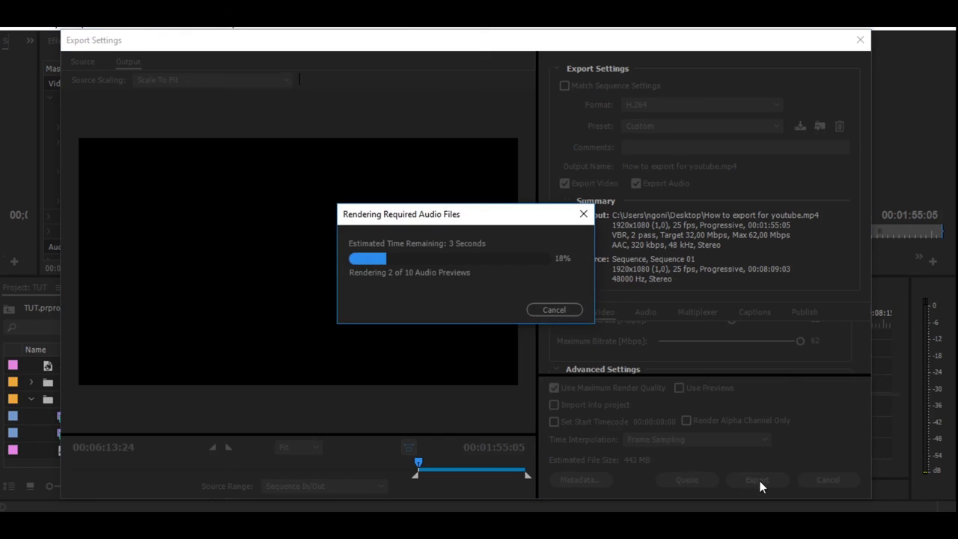